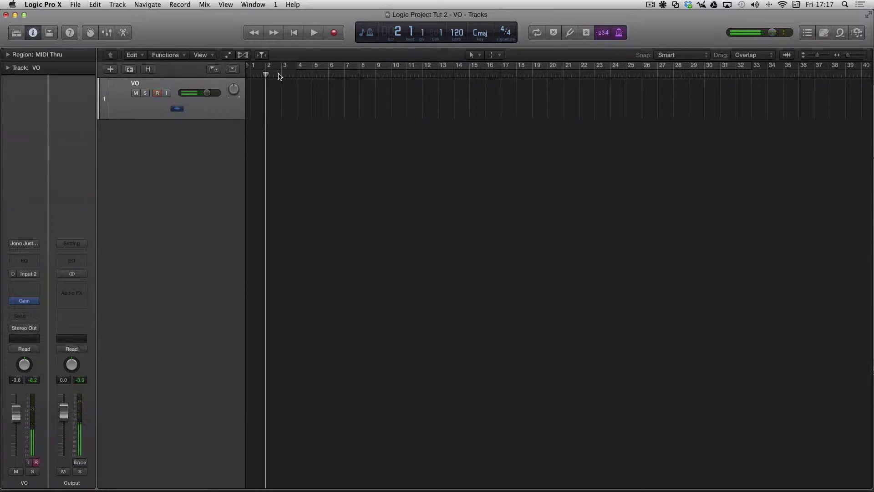
Turn off the musical grid in the general project settings so the primary ruler uses time.
left_click(74, 5)
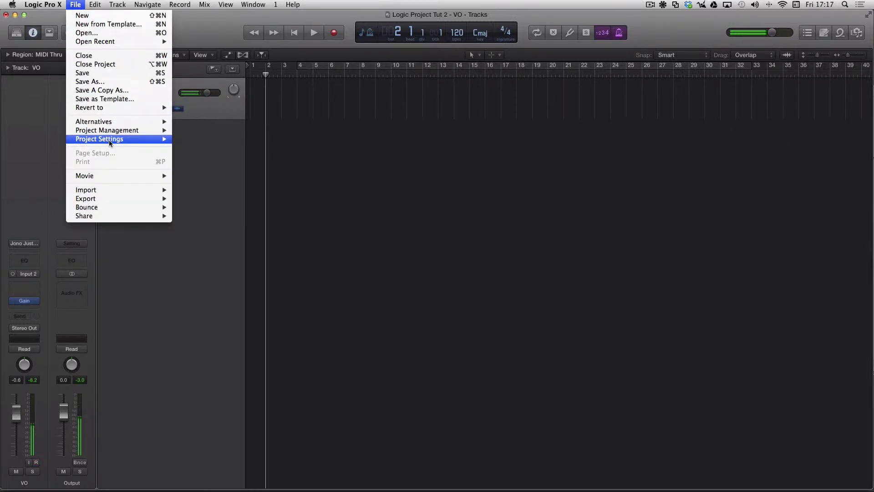
mouse_move(92, 141)
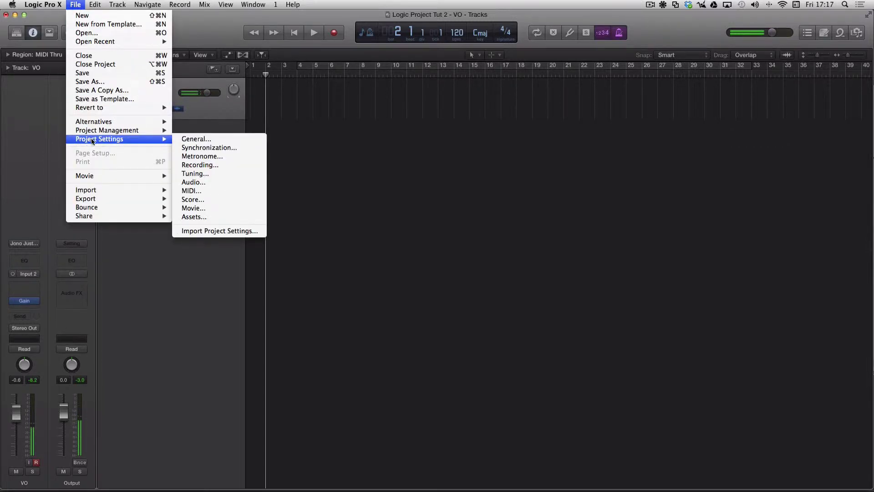
left_click(203, 143)
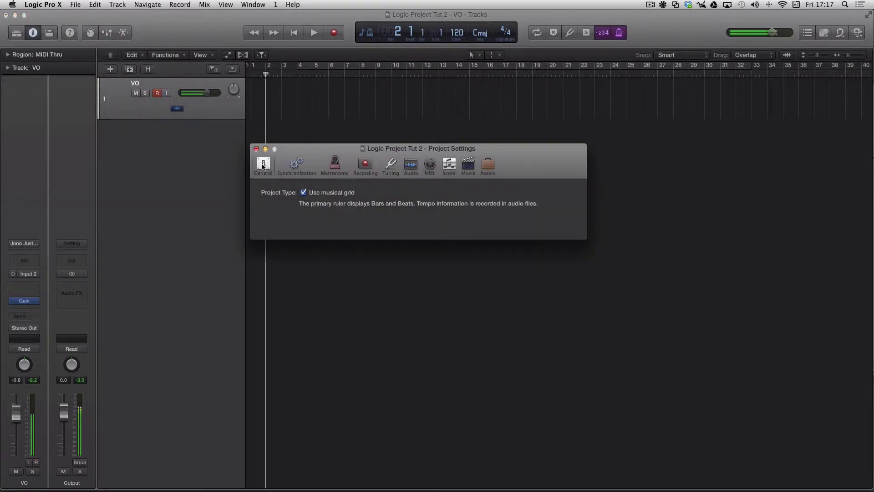
left_click_drag(310, 149, 337, 156)
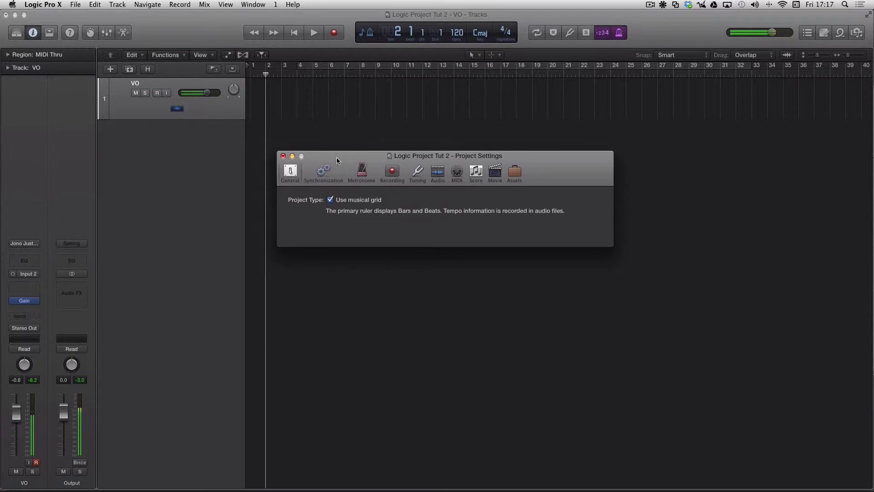
left_click(289, 173)
left_click(330, 200)
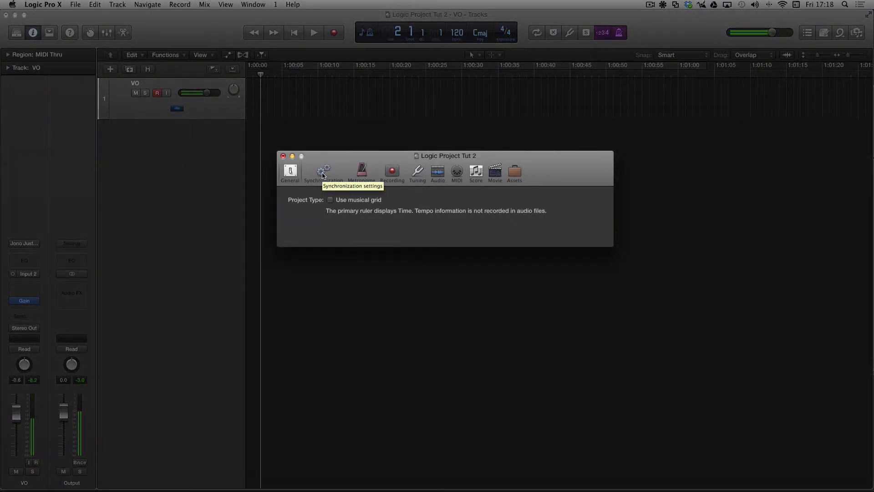
Set bar position 1 1 1 1 to play at SMPTE 00:00:00.000 in the synchronization settings and place the playhead near 0:13.
left_click(322, 173)
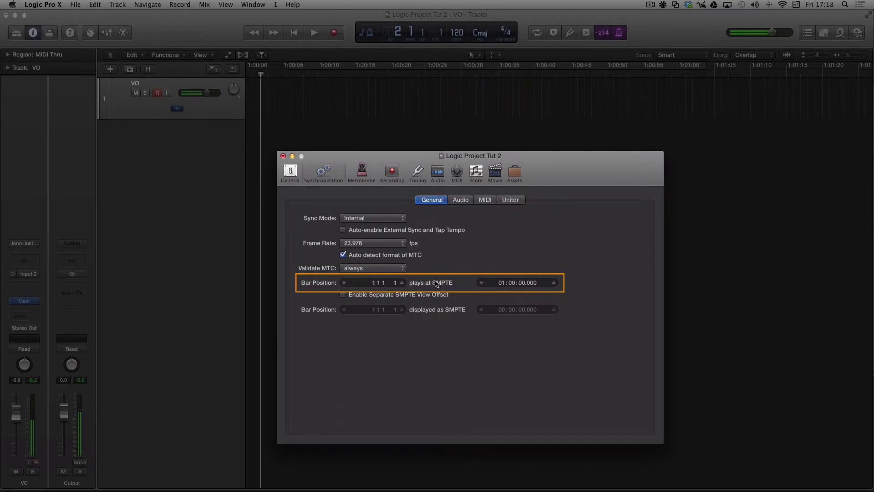
left_click(503, 282)
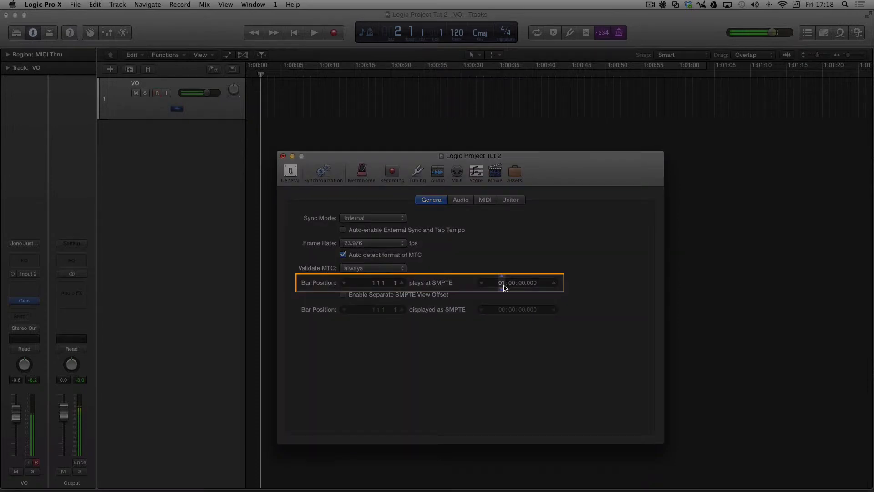
left_click(501, 288)
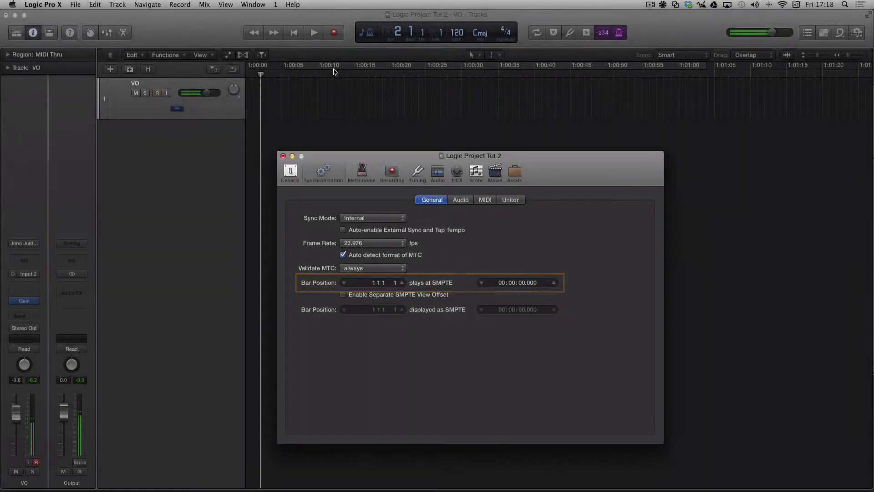
left_click(349, 73)
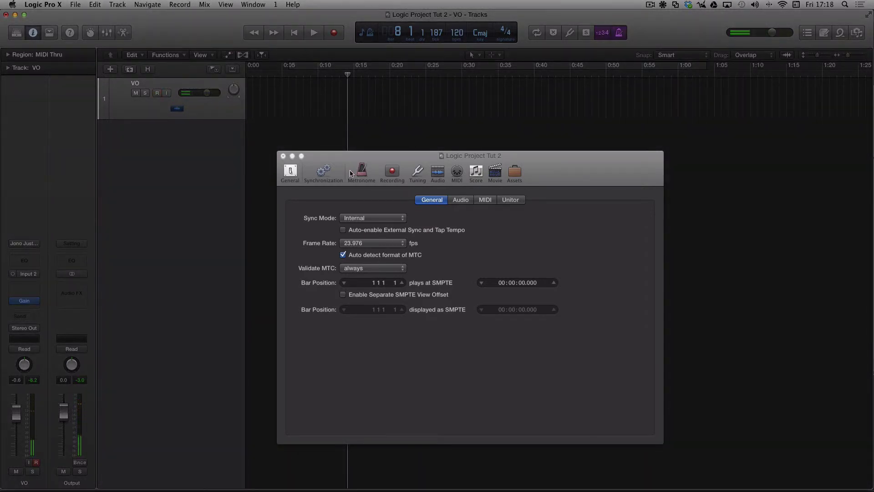
Turn off the count-in at the beginning of a recording in the project's recording settings.
left_click_drag(342, 157, 340, 131)
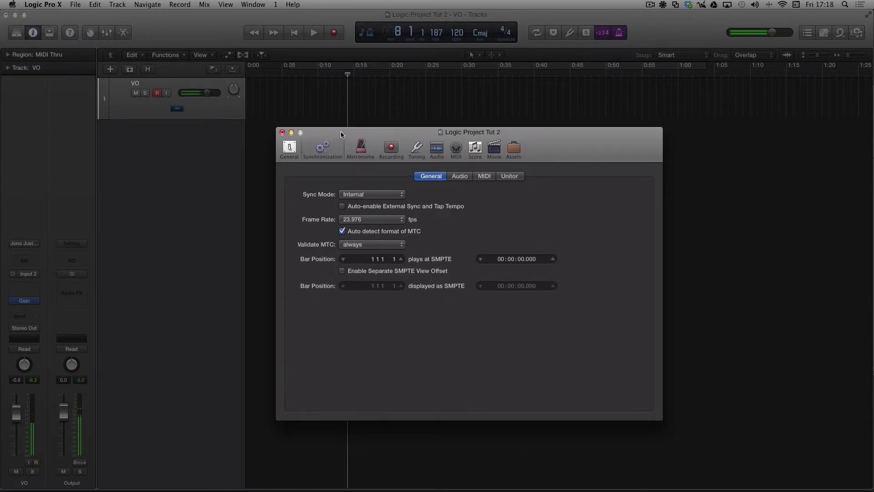
left_click(391, 147)
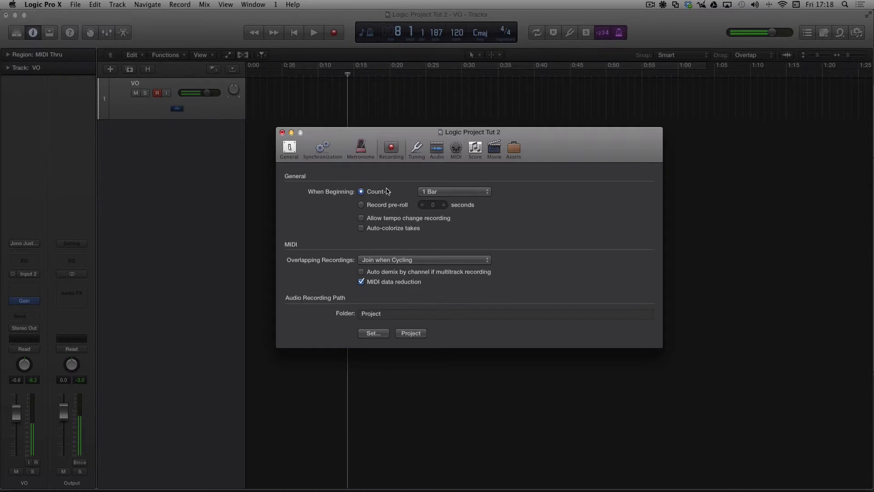
left_click(428, 195)
left_click(444, 183)
Disable the metronome click while playing, keep the click while recording off, and close the project settings.
left_click(362, 146)
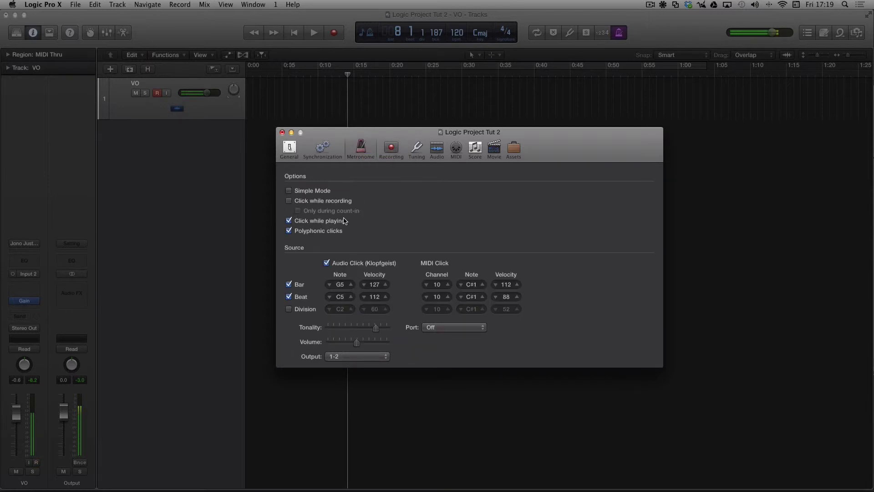
left_click(289, 220)
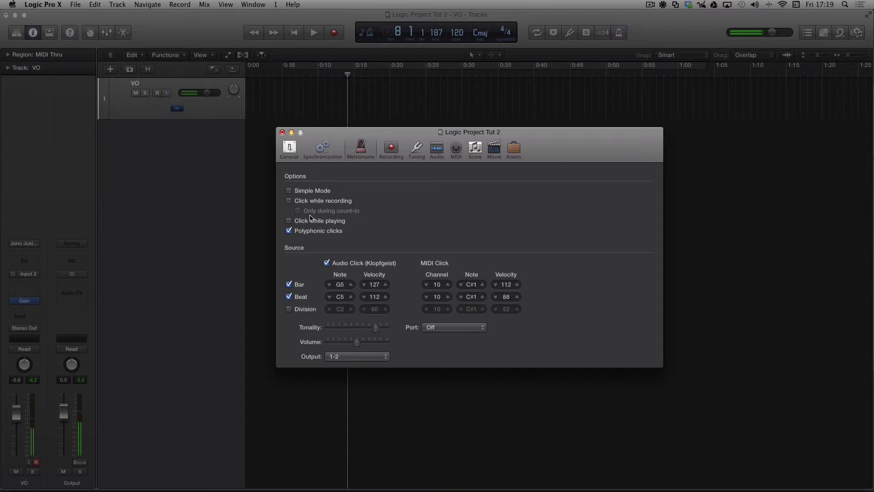
left_click(288, 201)
left_click(289, 201)
left_click(282, 133)
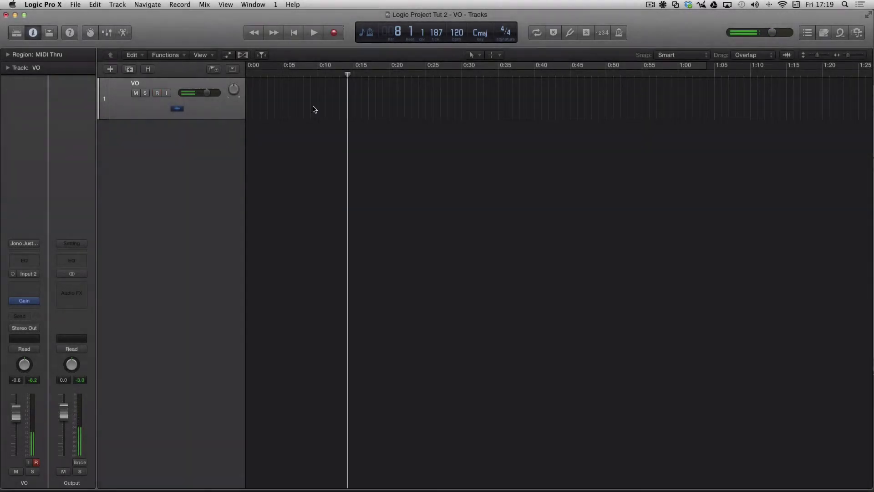
Play the project briefly from about 0:06, stop it, and switch the transport display mode to Time.
left_click(296, 73)
key("space")
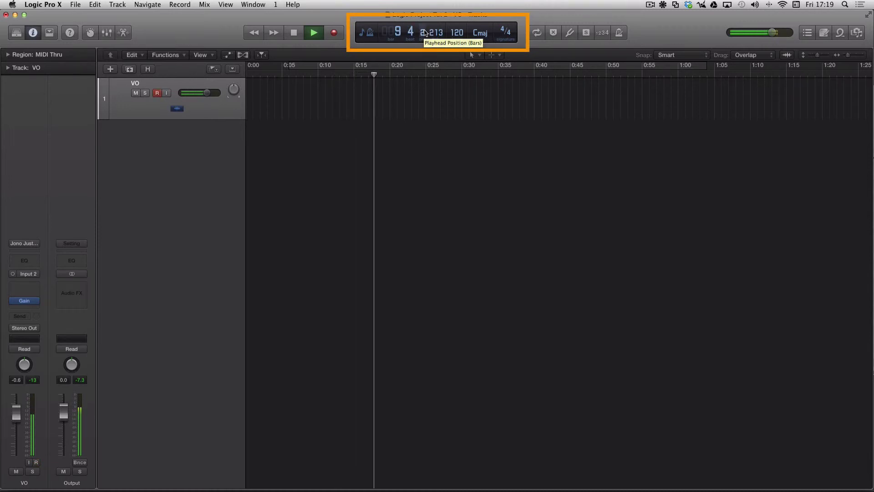
key("space")
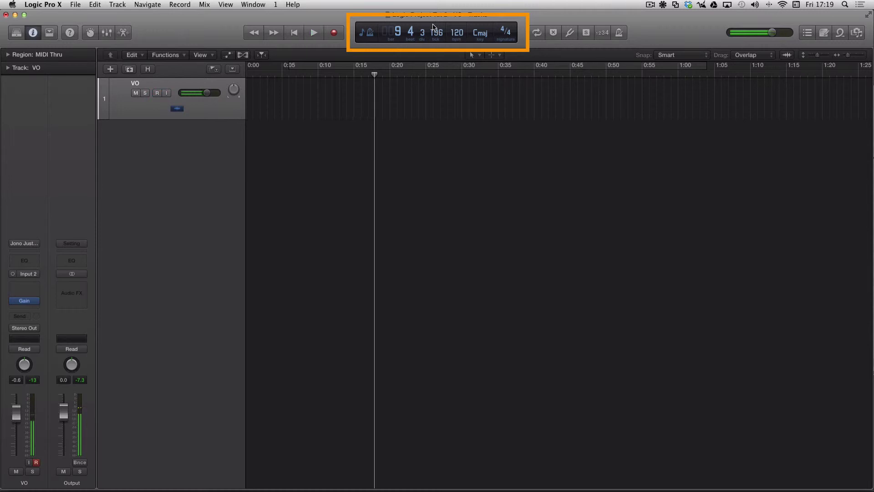
left_click(369, 33)
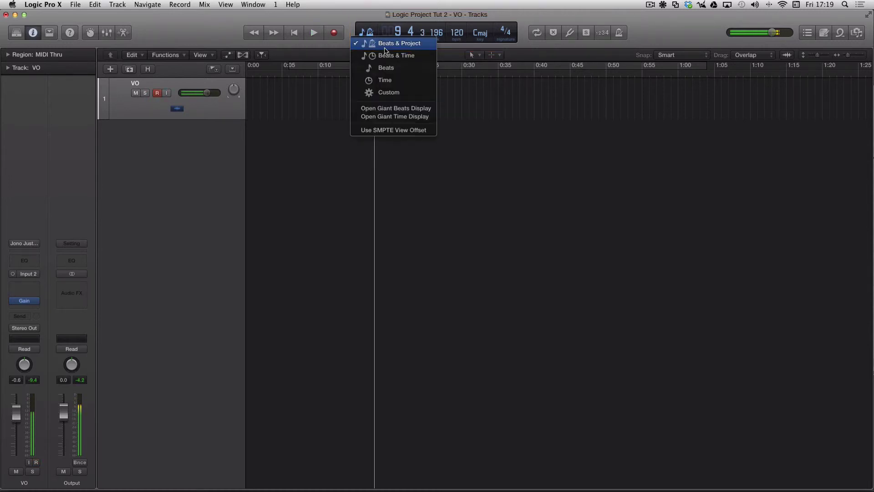
left_click(388, 84)
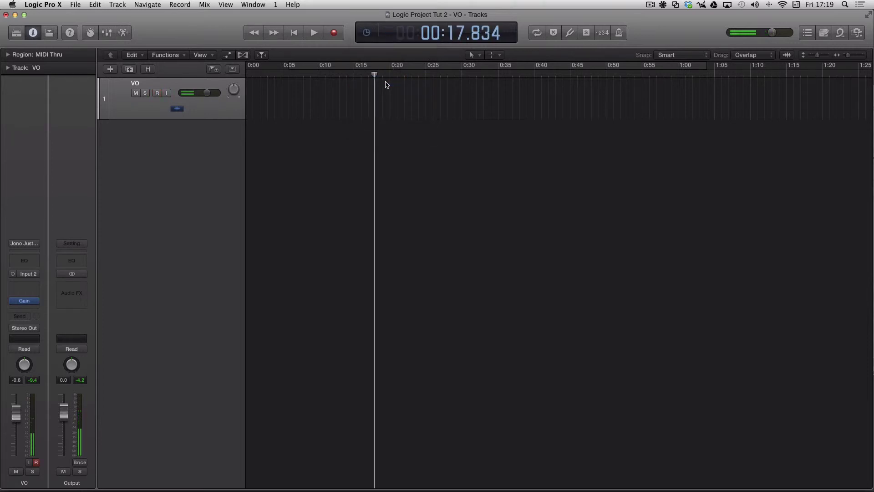
Play briefly from about 5 seconds to check the time display, then stop and place the playhead at about 12 seconds.
left_click(279, 76)
left_click_drag(279, 74, 287, 75)
key("alt+r")
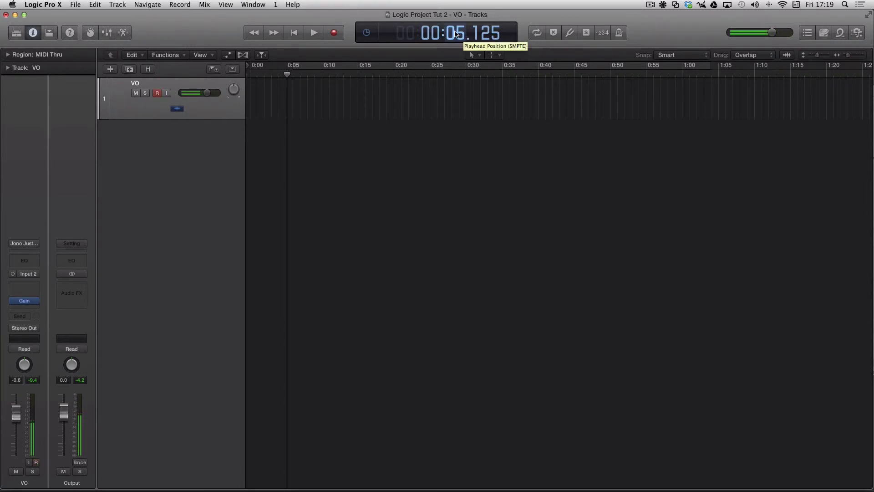
key("space")
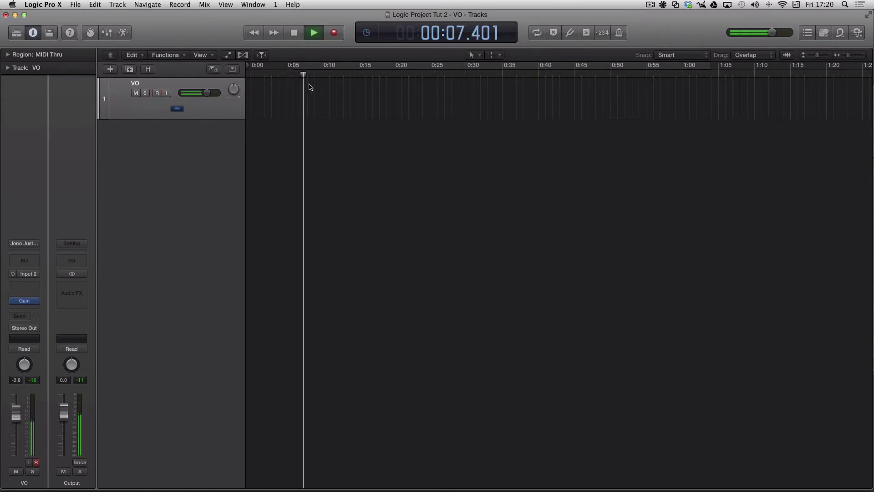
key("space")
left_click(336, 75)
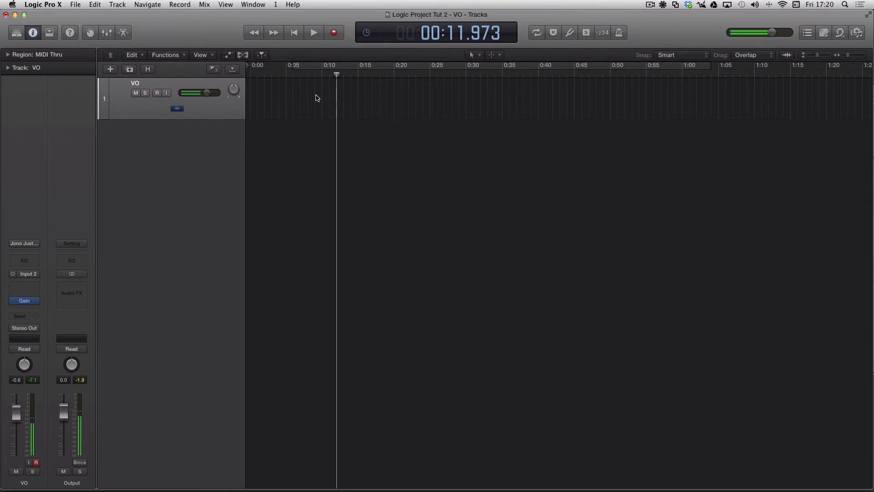
Save the project as a template named VO, replacing the existing template, and place the playhead near 9.7 seconds.
left_click(75, 5)
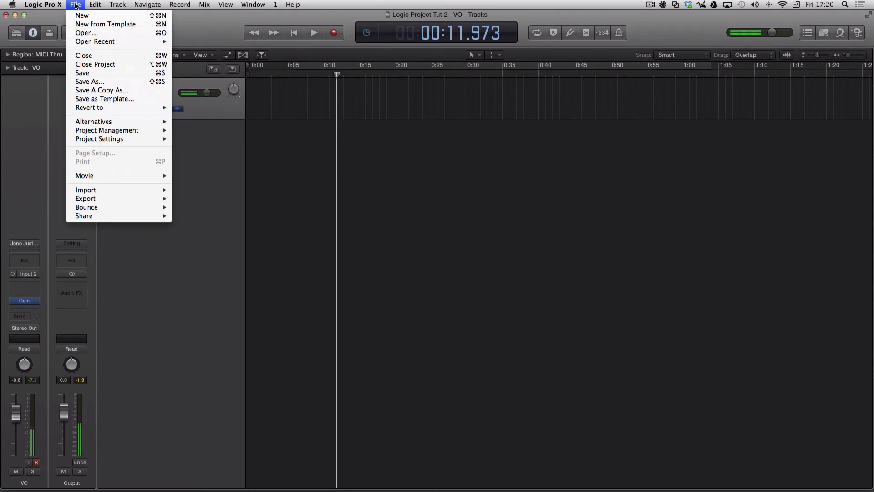
left_click(102, 99)
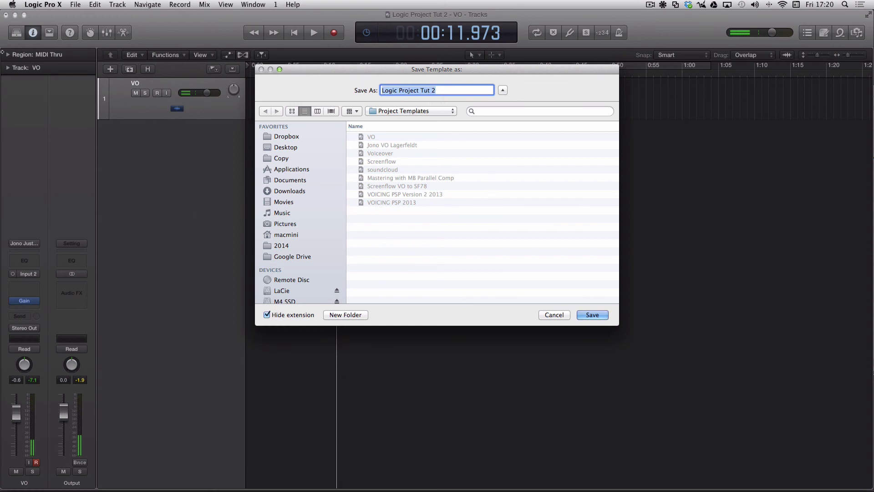
type("VO")
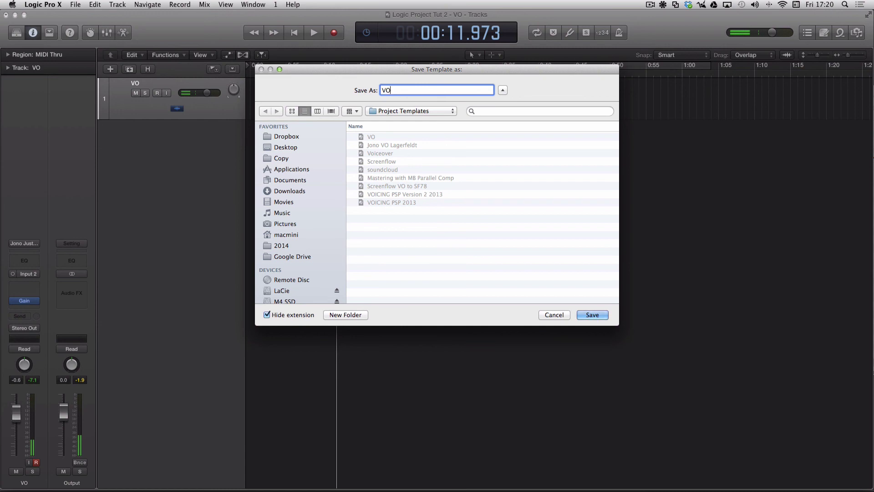
key("Return")
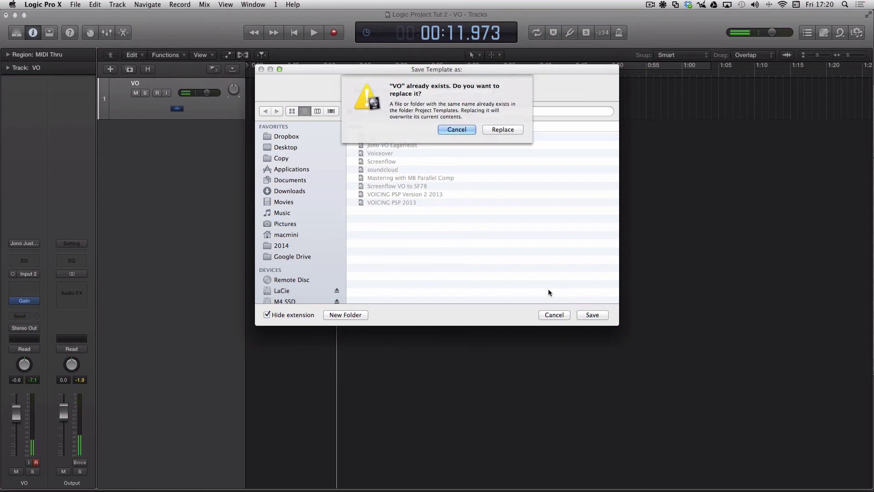
left_click(503, 129)
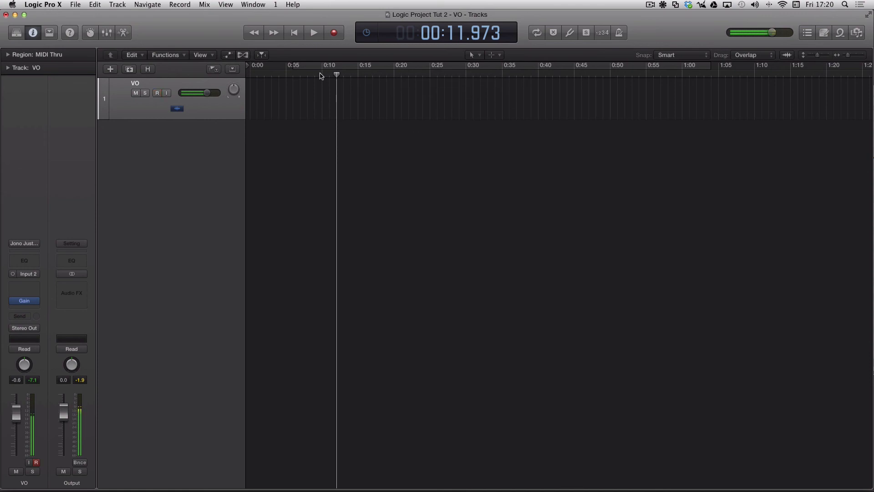
left_click(321, 74)
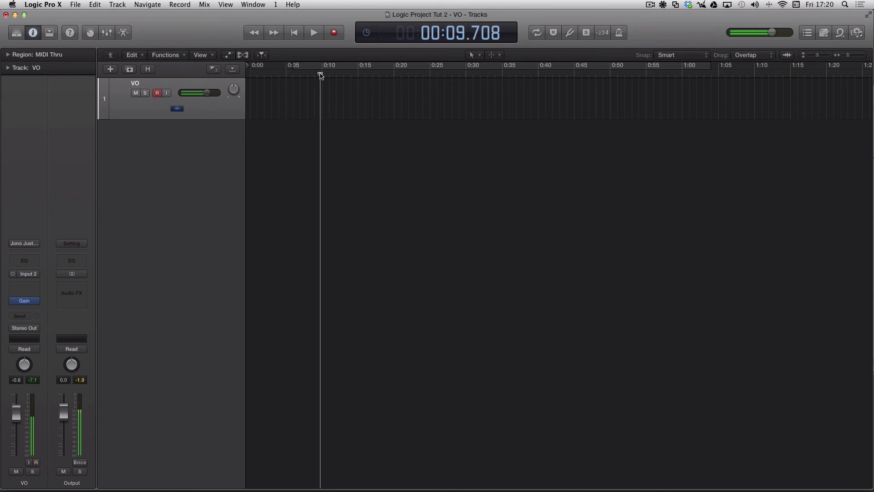